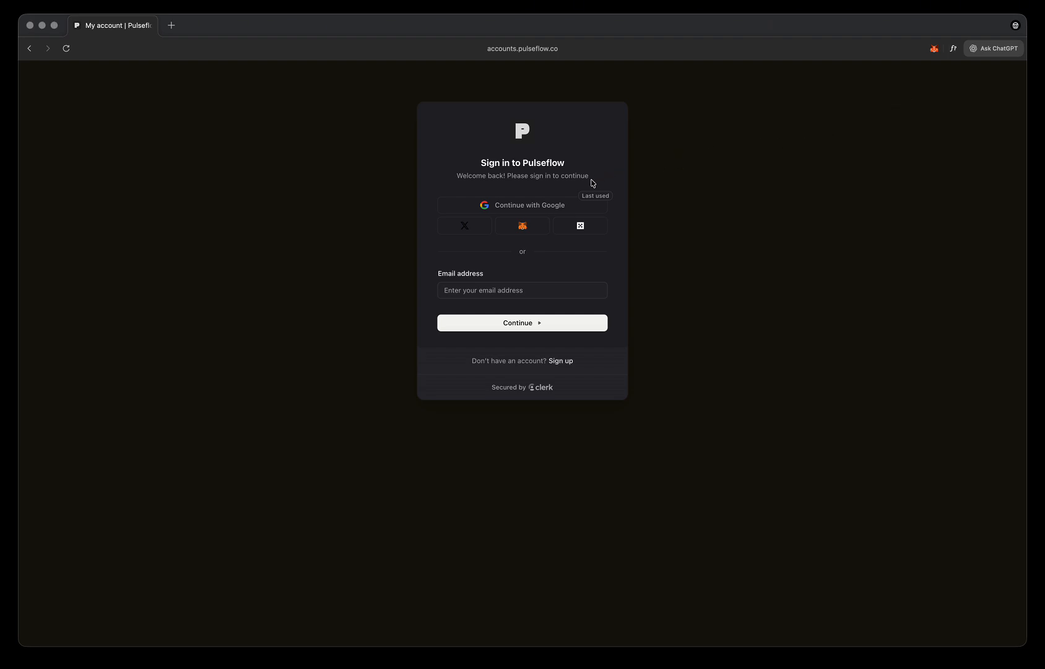
# - Sign in with the Google account and create a new automation named "My First Automation"
pyautogui.click(534, 209)
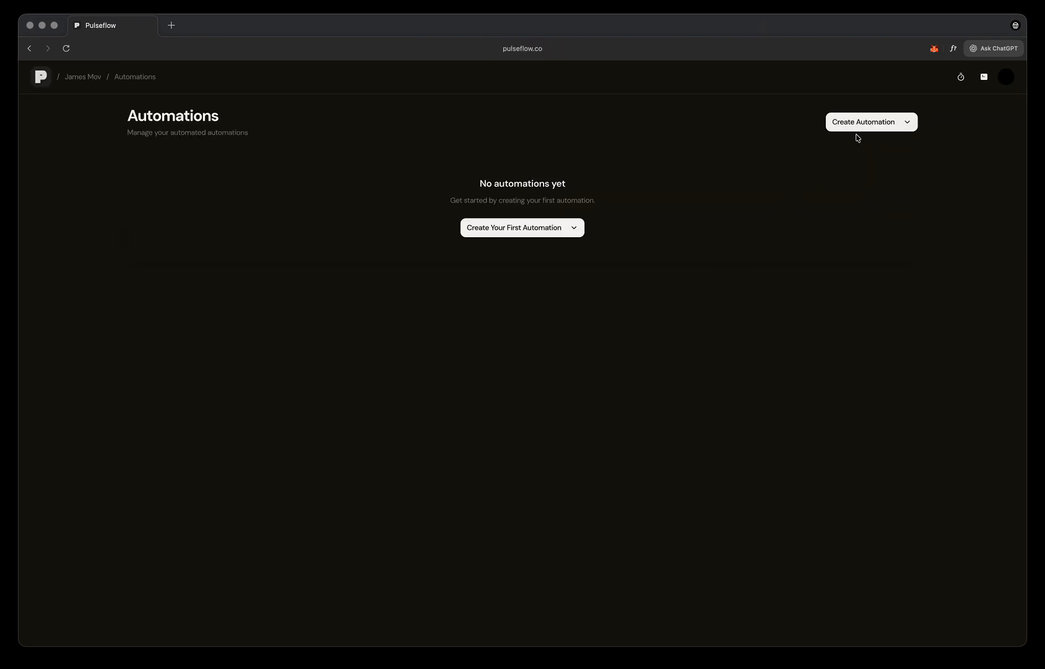
pyautogui.click(875, 119)
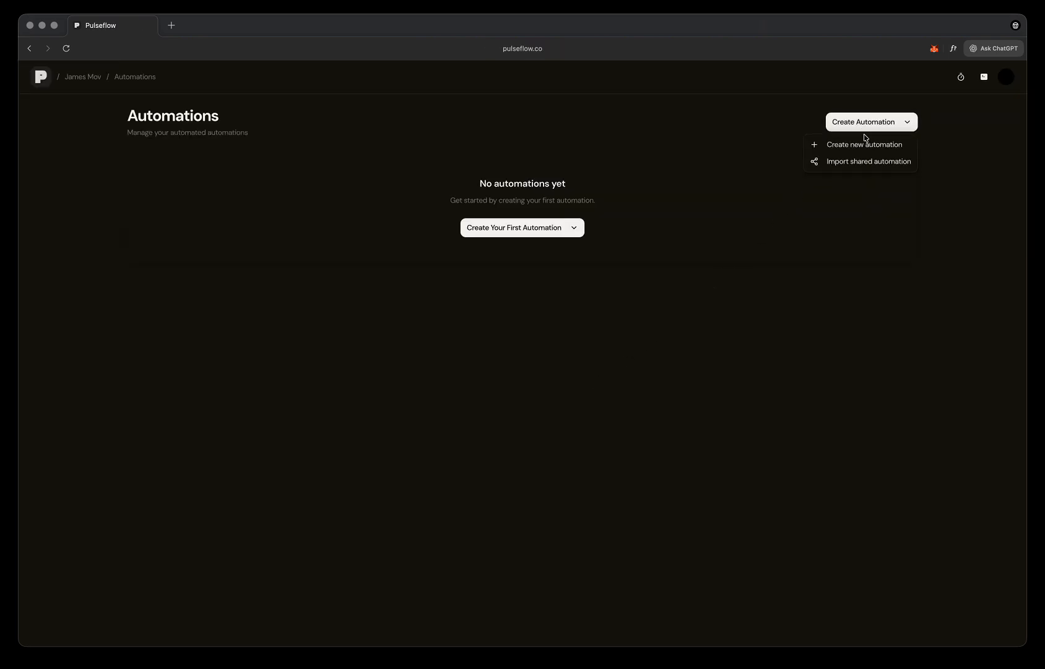
pyautogui.click(864, 145)
pyautogui.write('My First Autom')
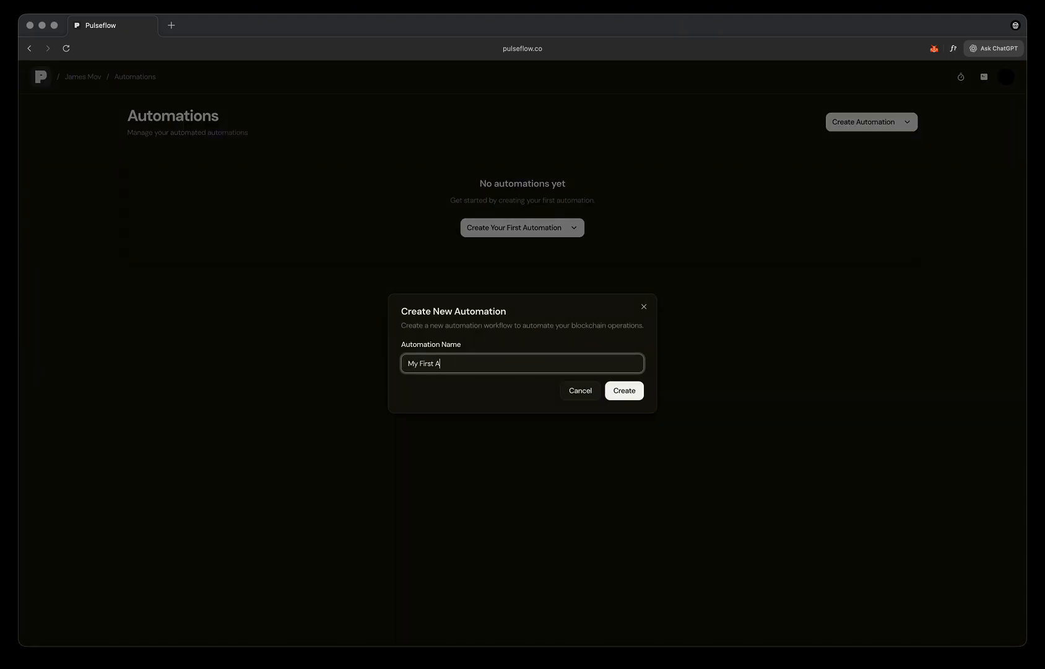
pyautogui.write('ation')
pyautogui.click(630, 394)
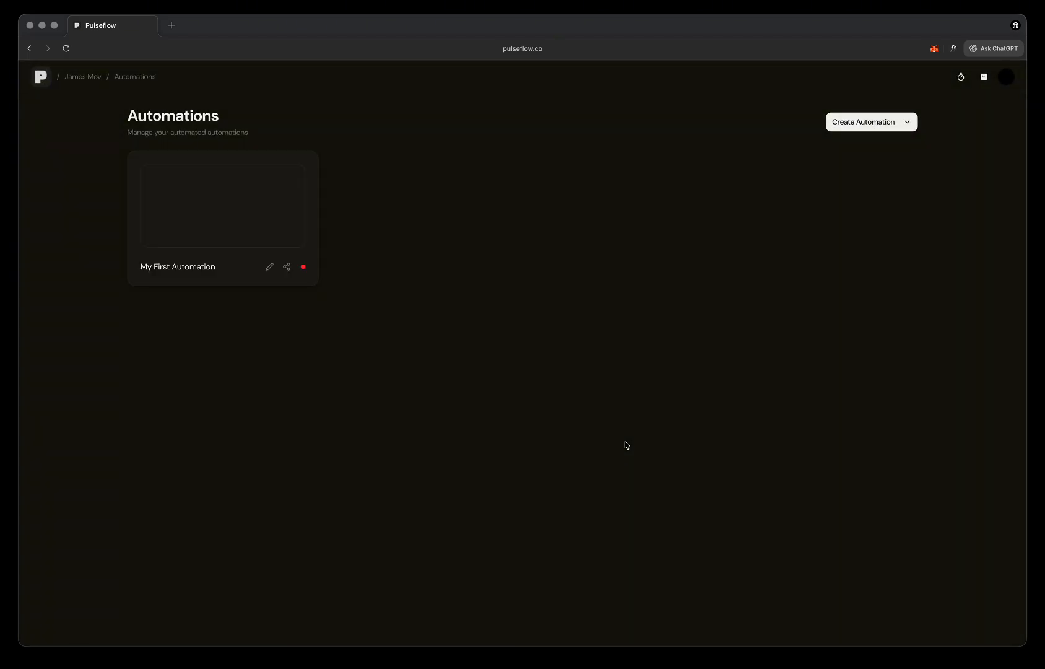
# - Open My First Automation and reposition the Start node toward the canvas's upper-left area
pyautogui.click(253, 218)
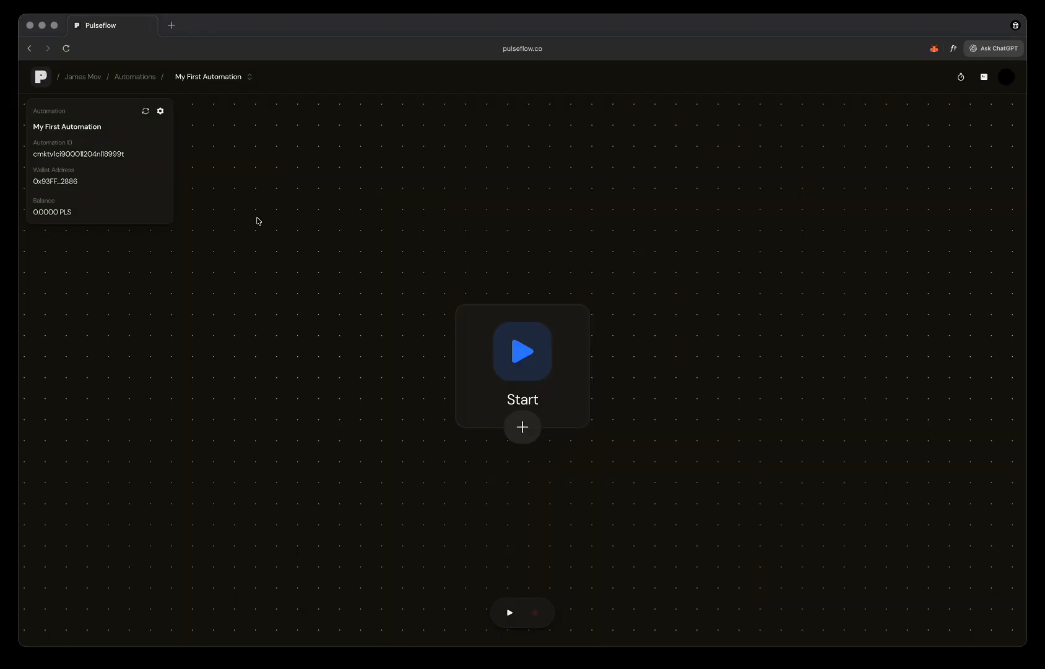
pyautogui.scroll(-5, 328, 411)
pyautogui.moveTo(401, 505); pyautogui.dragTo(379, 374)
pyautogui.moveTo(413, 245); pyautogui.dragTo(341, 258)
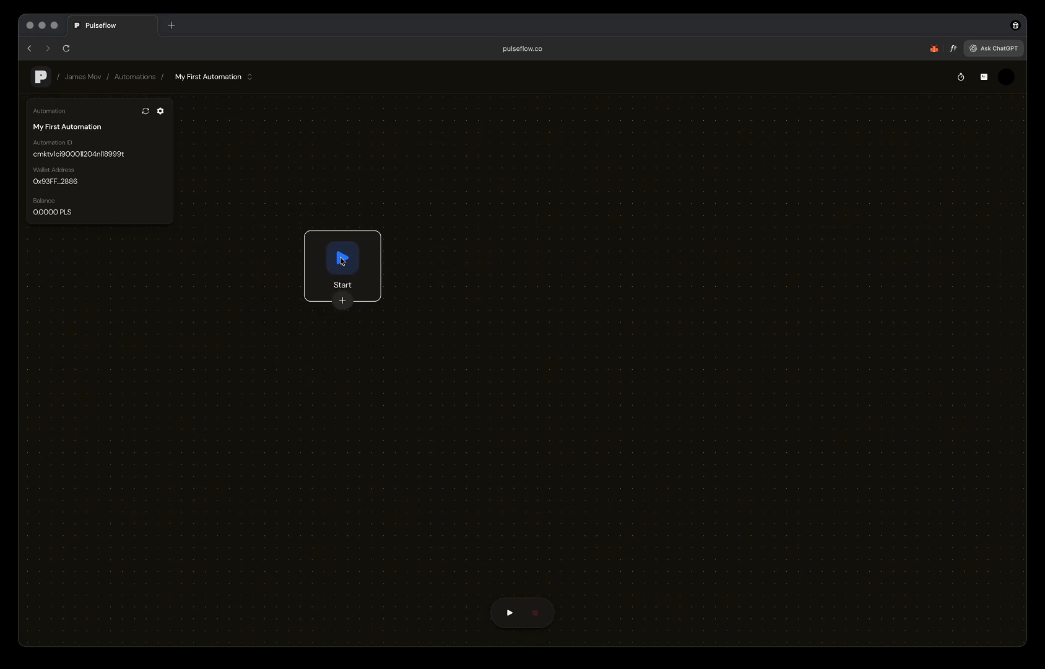
# - Browse the available node types, add a Swap from PLS node after Start, and open its configuration
pyautogui.click(342, 300)
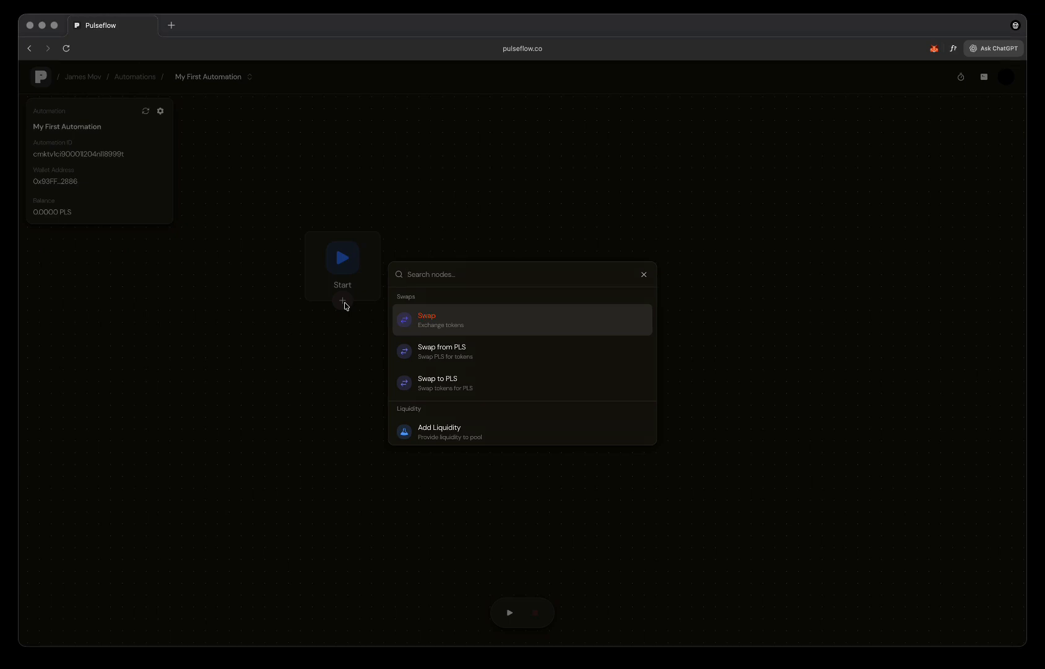
pyautogui.scroll(-5, 451, 363)
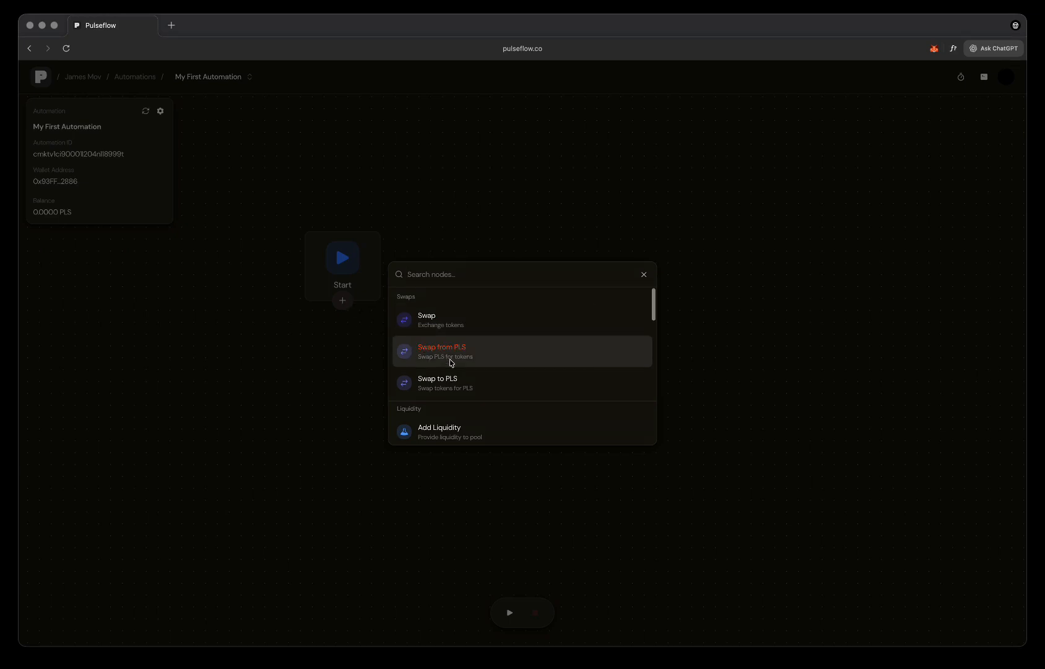
pyautogui.scroll(-7, 452, 359)
pyautogui.scroll(-4, 456, 352)
pyautogui.scroll(-4, 459, 351)
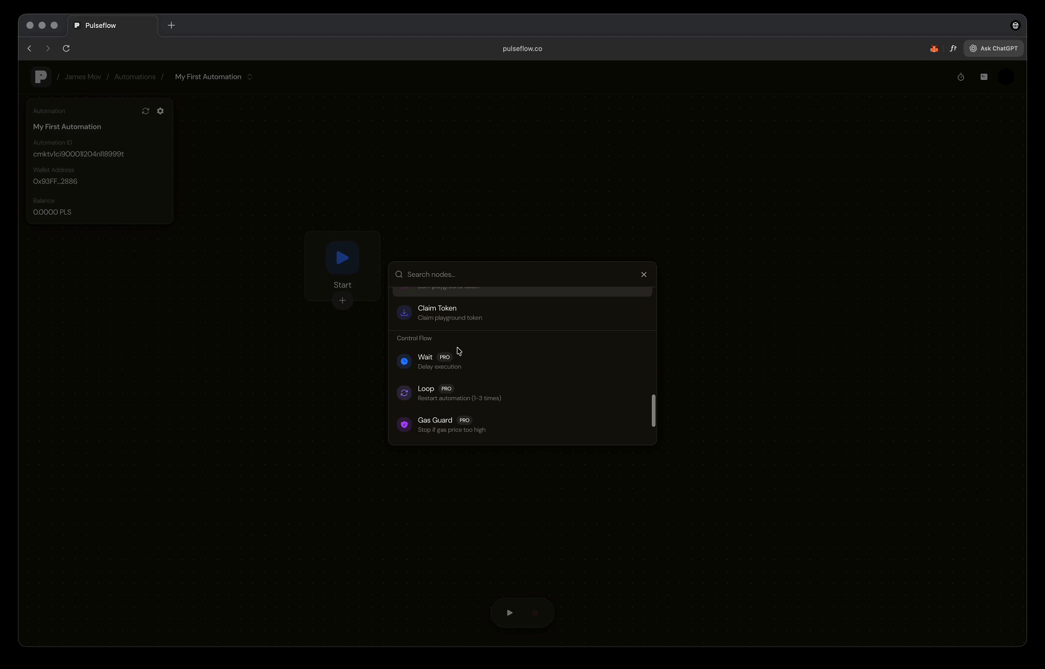
pyautogui.click(306, 389)
pyautogui.click(498, 263)
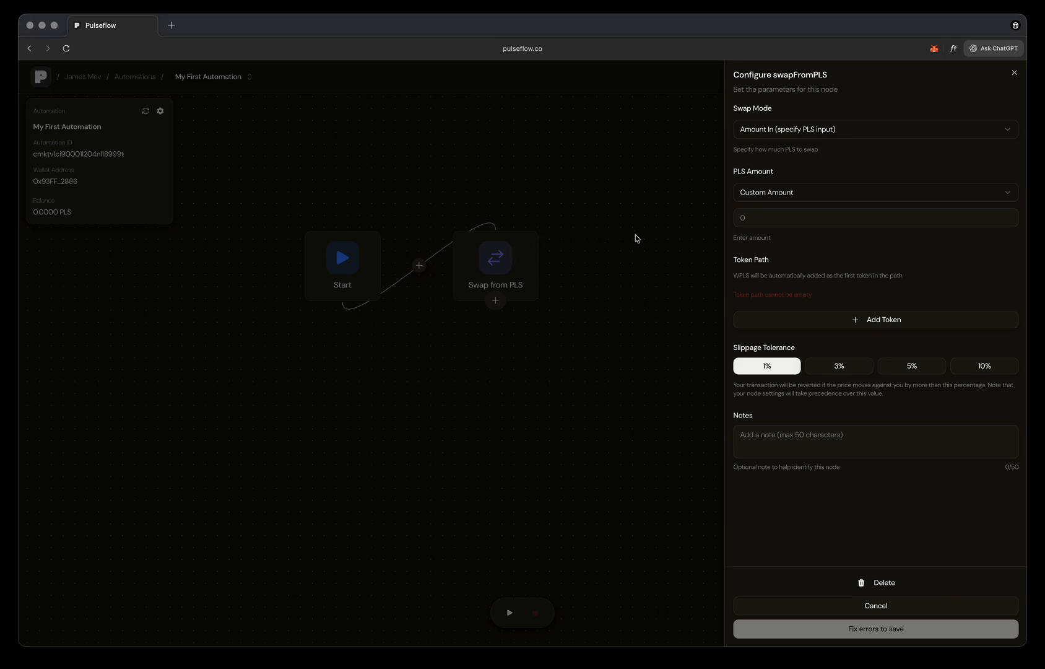
pyautogui.click(806, 130)
pyautogui.click(799, 170)
pyautogui.click(831, 130)
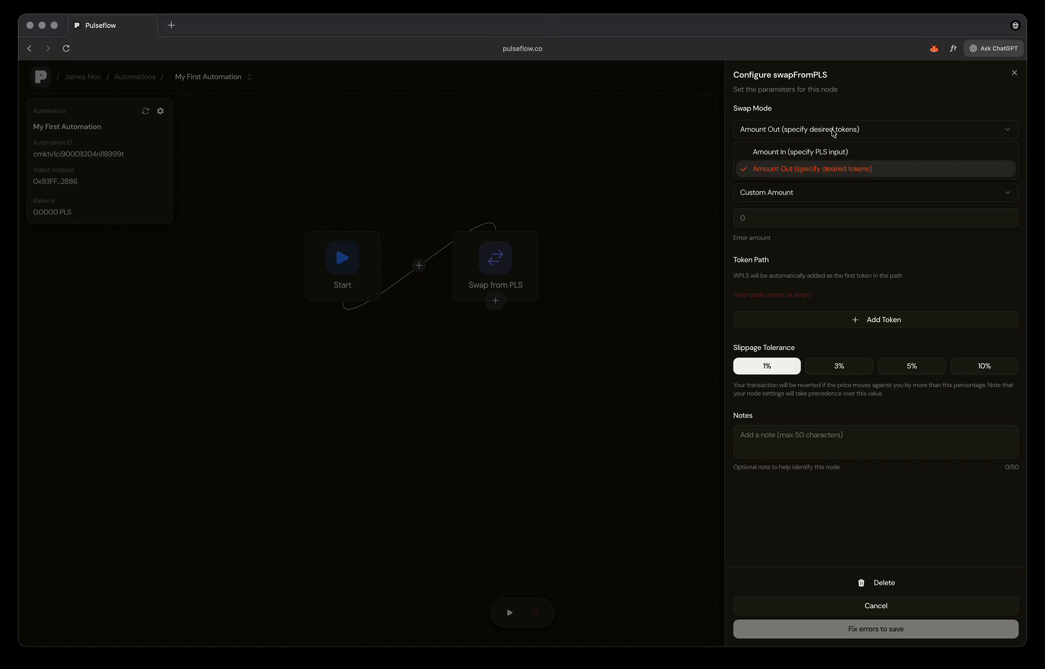
pyautogui.click(822, 150)
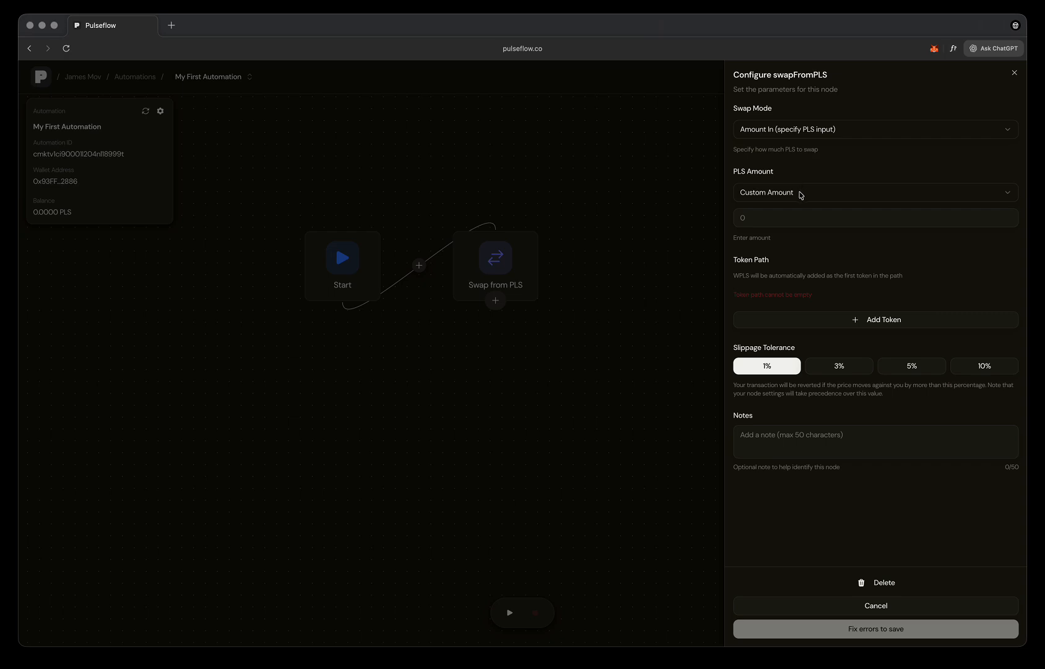
# - Set the custom PLS amount to 1000 and paste the MANDALA token's contract address into the token path
pyautogui.click(787, 215)
pyautogui.write('1000')
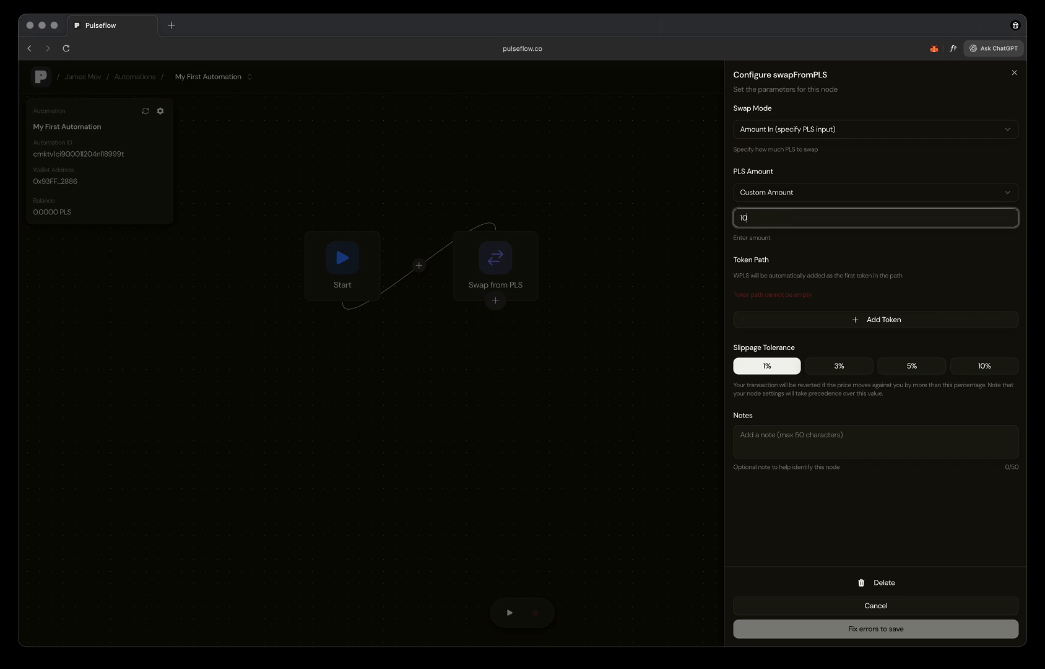
pyautogui.click(799, 250)
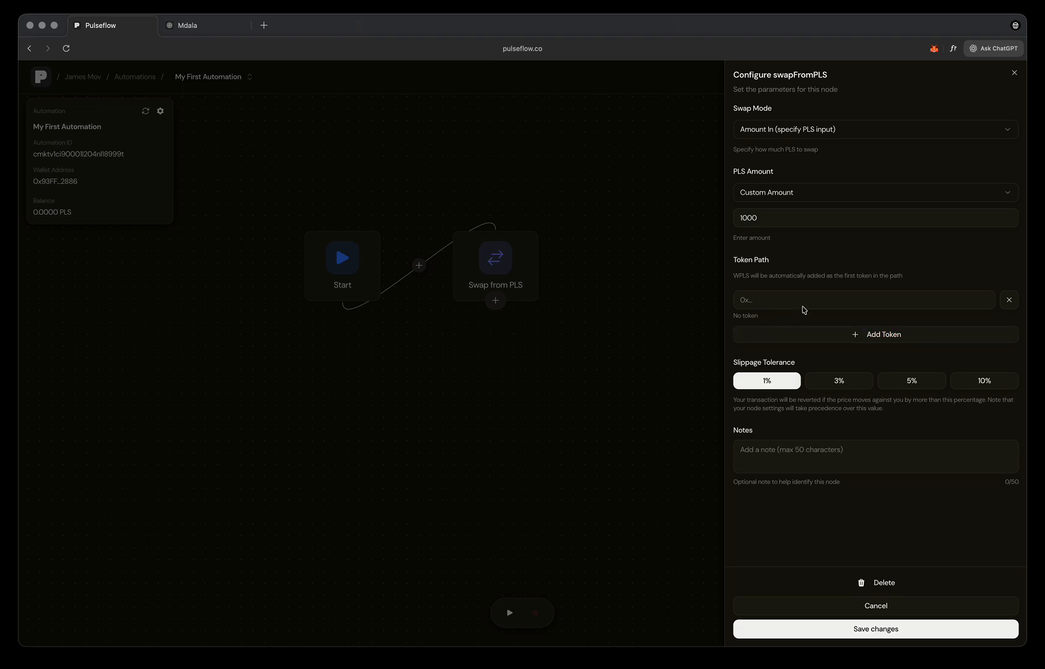
pyautogui.click(824, 293)
pyautogui.press('super+v')
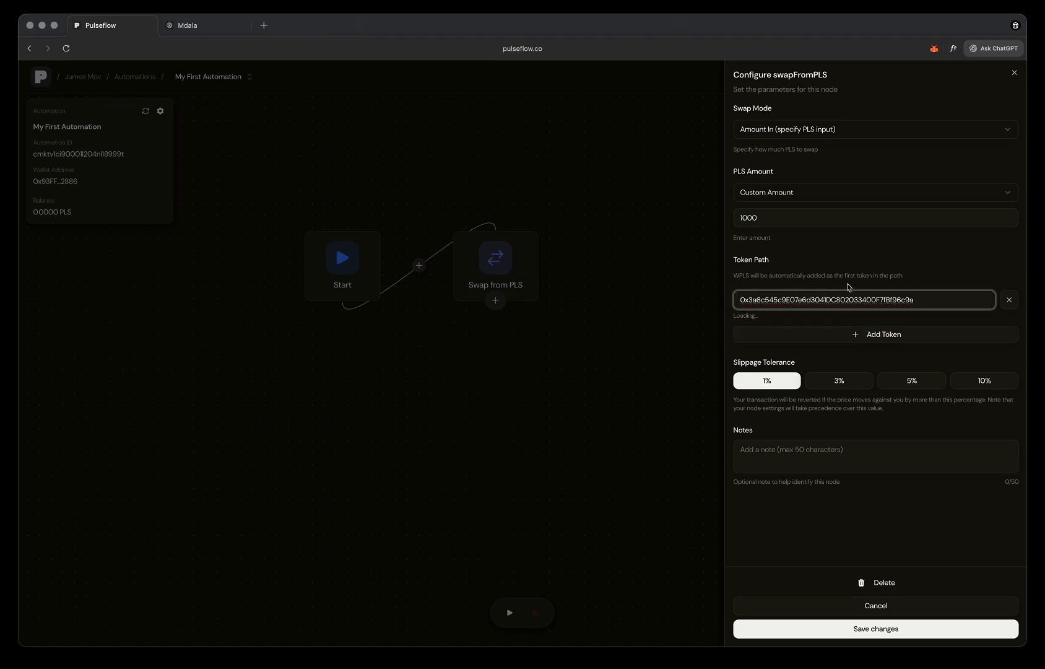
pyautogui.click(893, 266)
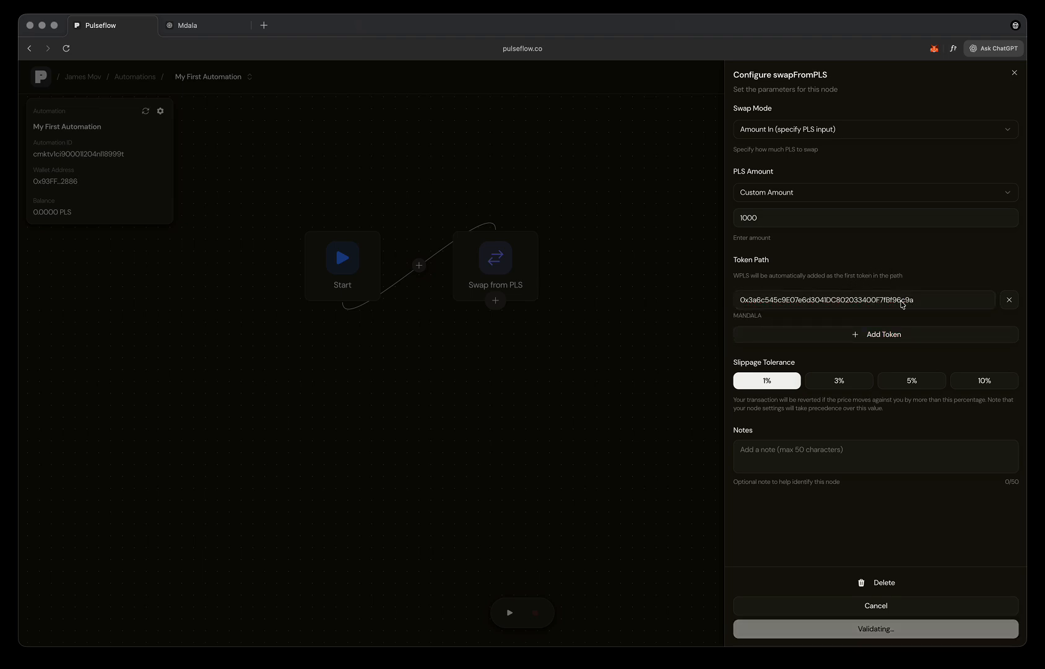
# - Set the slippage tolerance to 5%, add the note "Swapping PLS into Mdala", and save the Swap from PLS node
pyautogui.click(920, 384)
pyautogui.click(907, 457)
pyautogui.write('S')
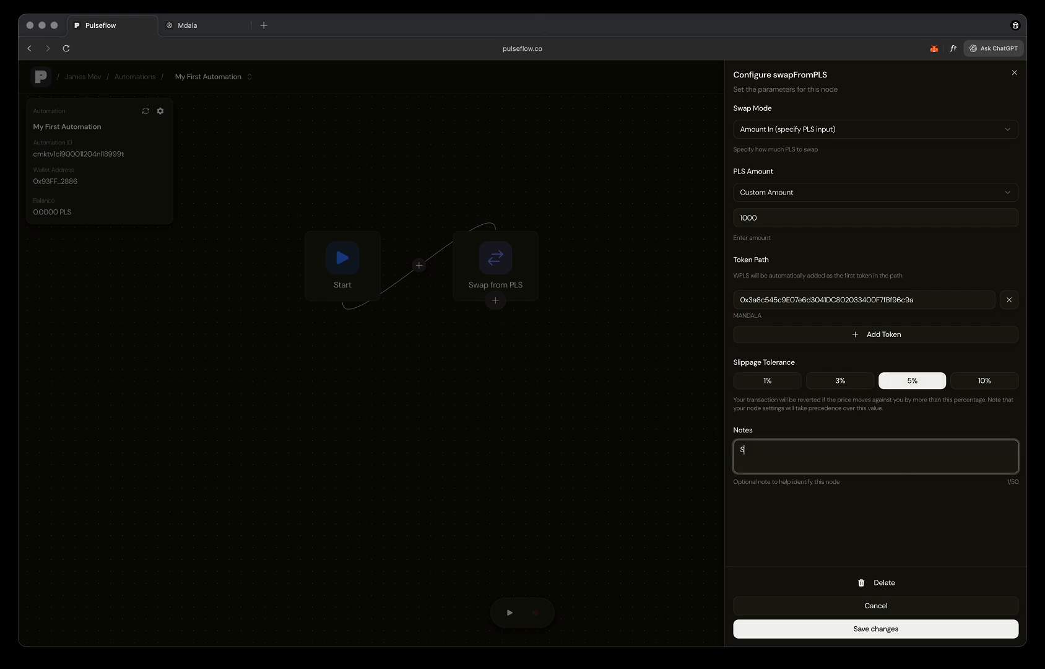
pyautogui.write('wapping PLS into Mdala')
pyautogui.click(908, 628)
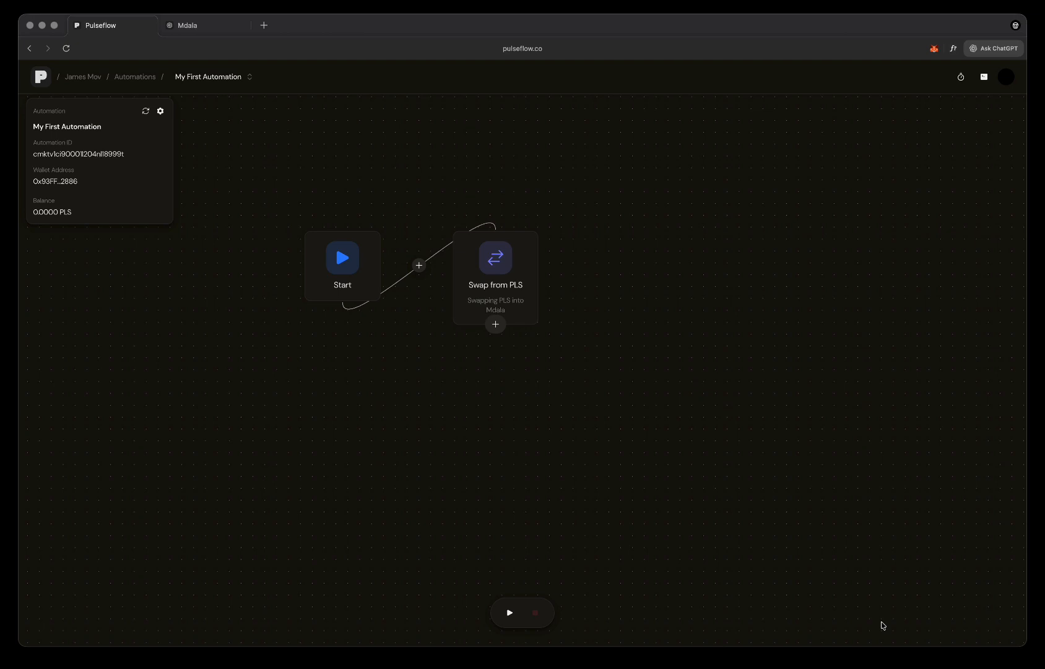
# - Add a Swap node after the Swap from PLS node and open its configuration
pyautogui.click(496, 324)
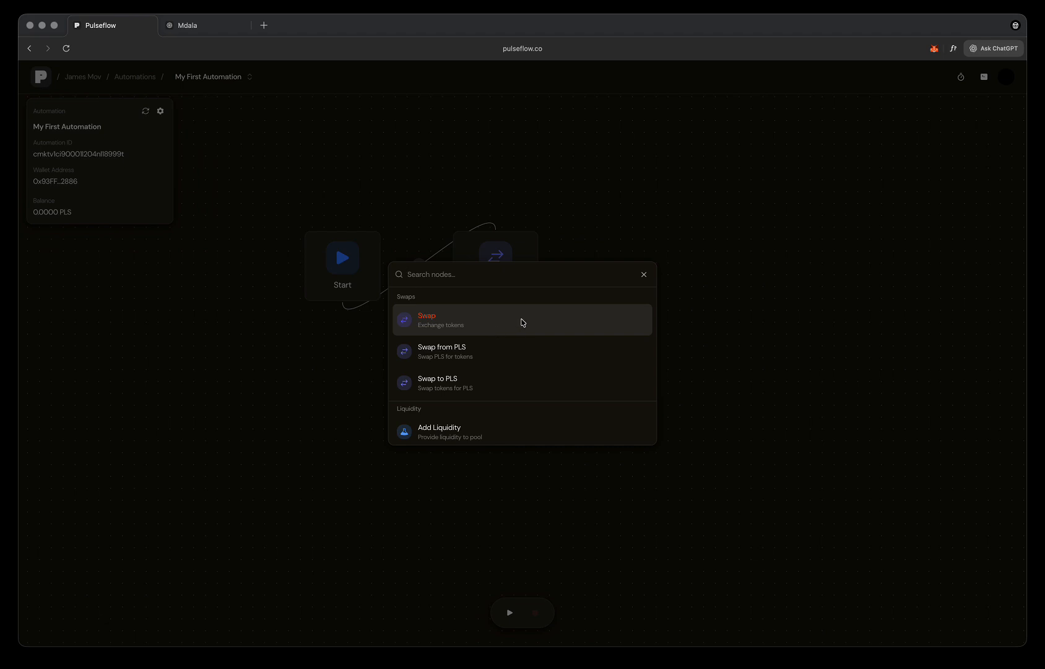
pyautogui.click(523, 323)
pyautogui.click(636, 264)
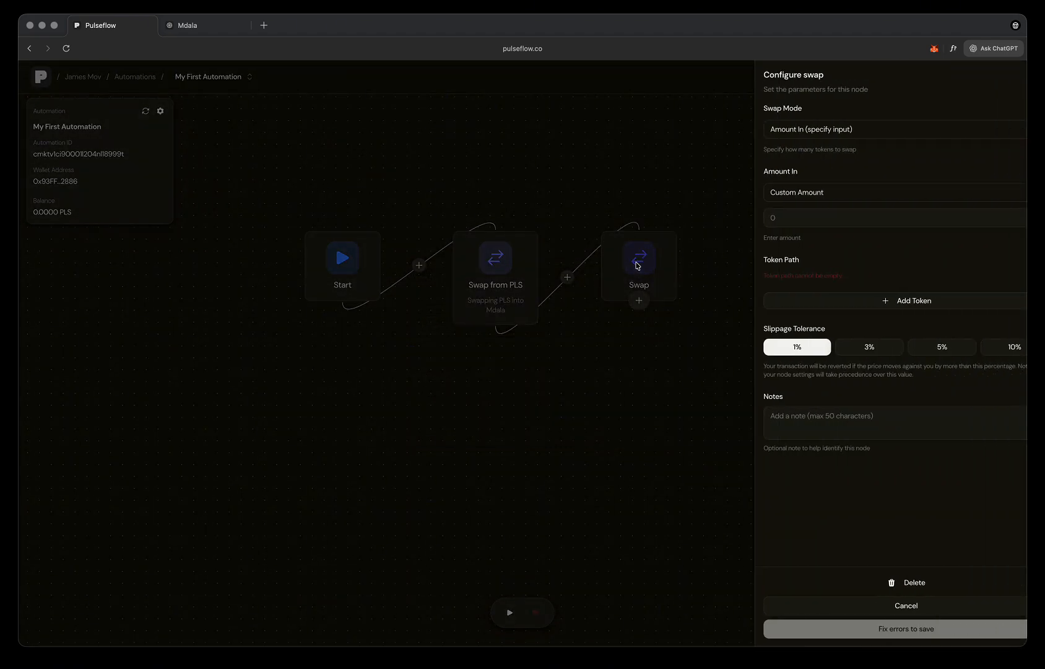
# - Build the Swap node's token path from the MANDALA contract address followed by the MAESTRO contract address
pyautogui.click(766, 214)
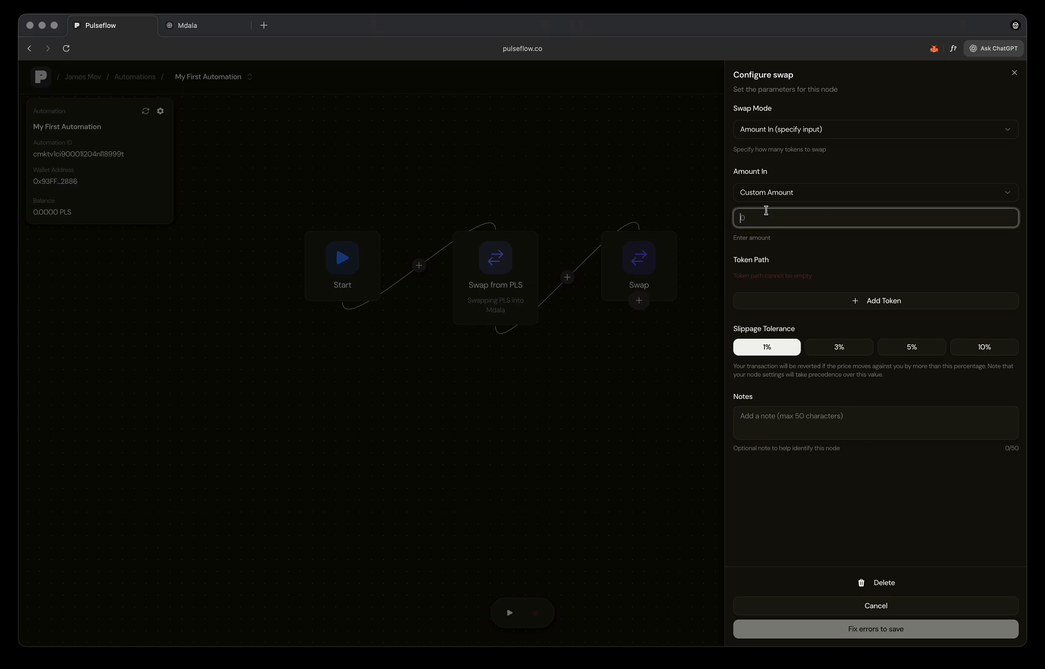
pyautogui.click(830, 302)
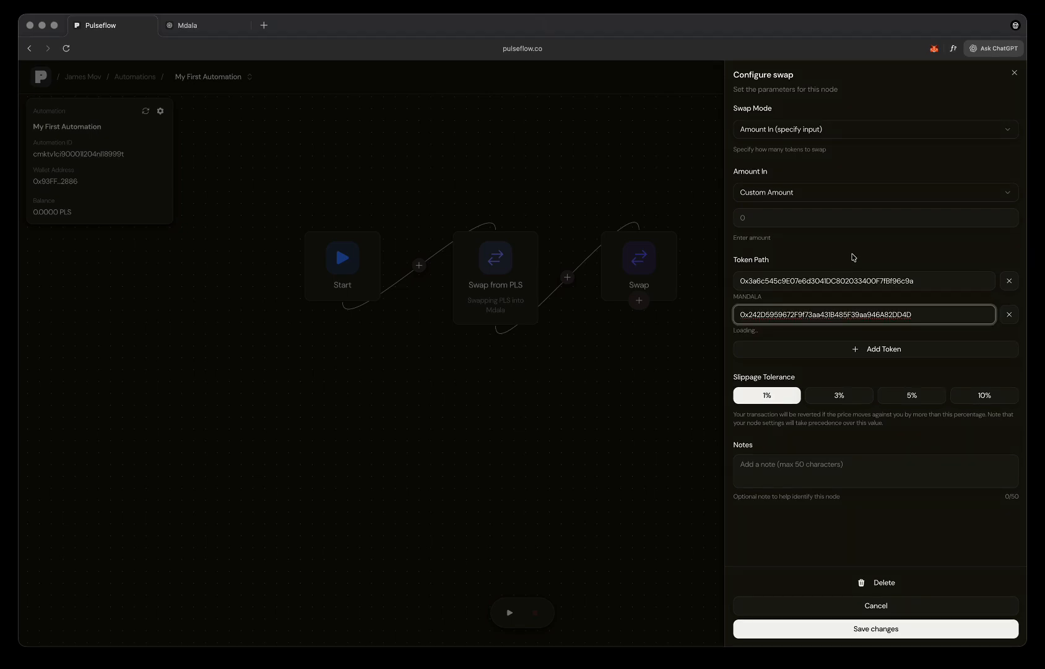
pyautogui.click(855, 257)
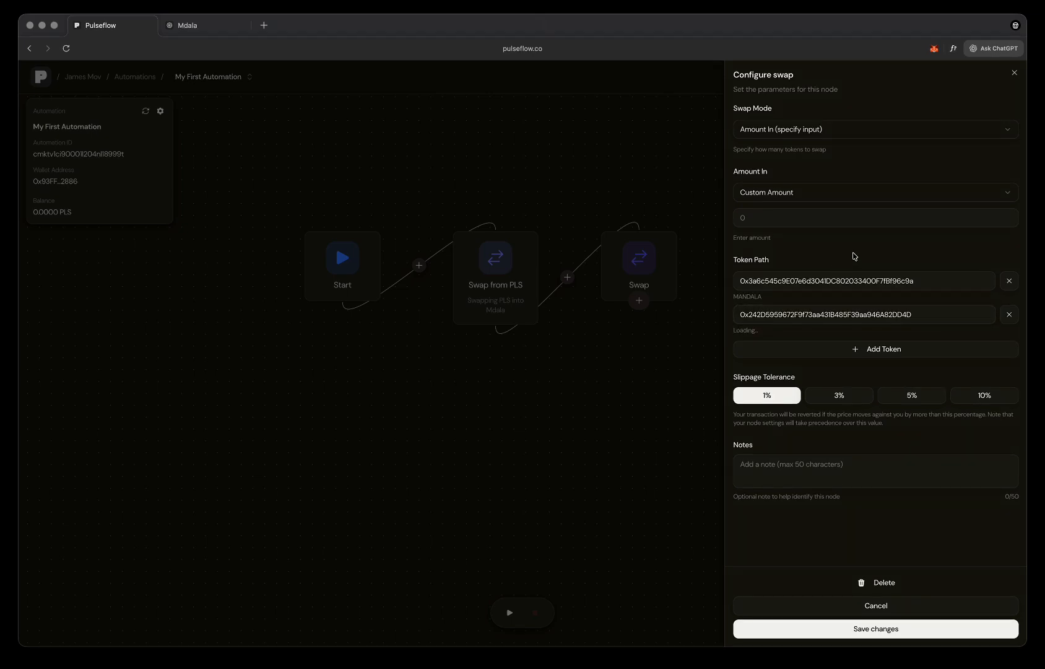
# - Set the Swap node's Amount In to 50% of the Previous Output, using amountOut
pyautogui.click(799, 194)
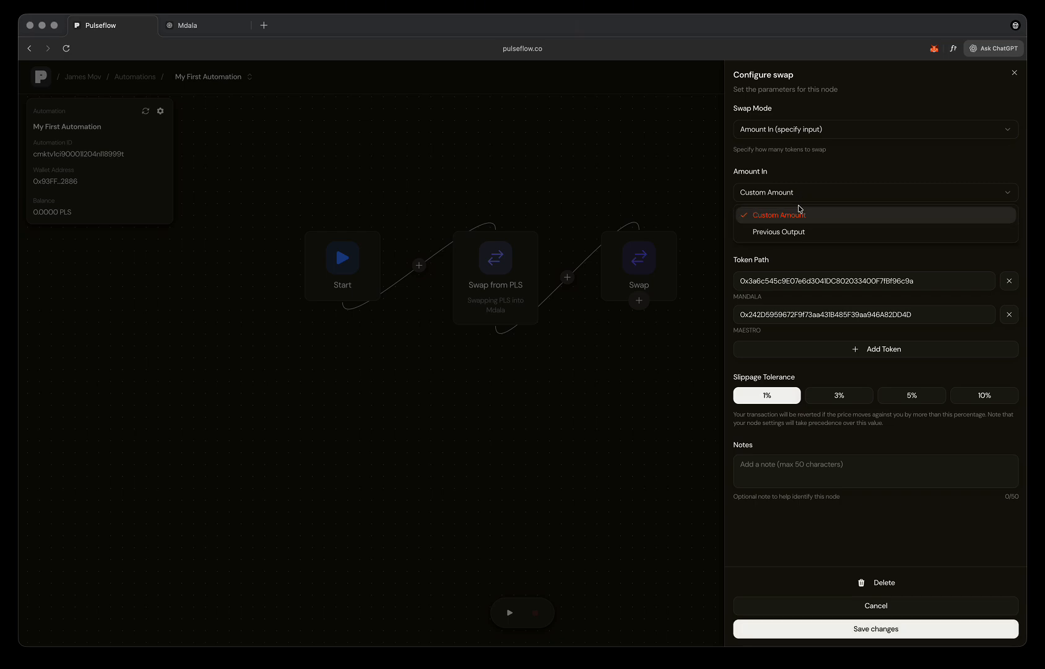
pyautogui.click(801, 232)
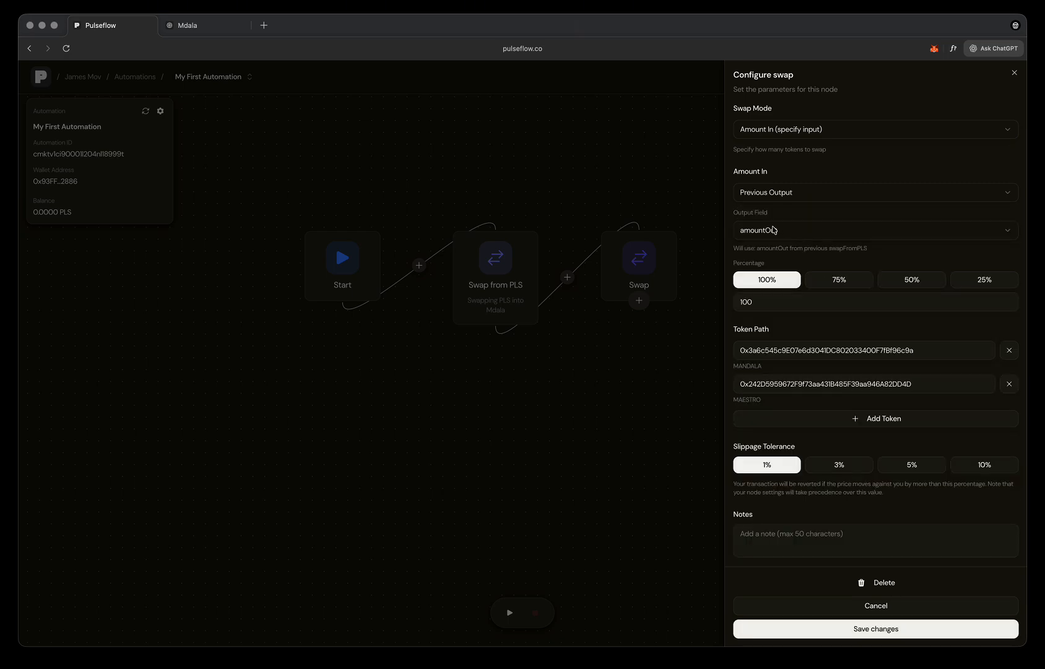
pyautogui.doubleClick(769, 300)
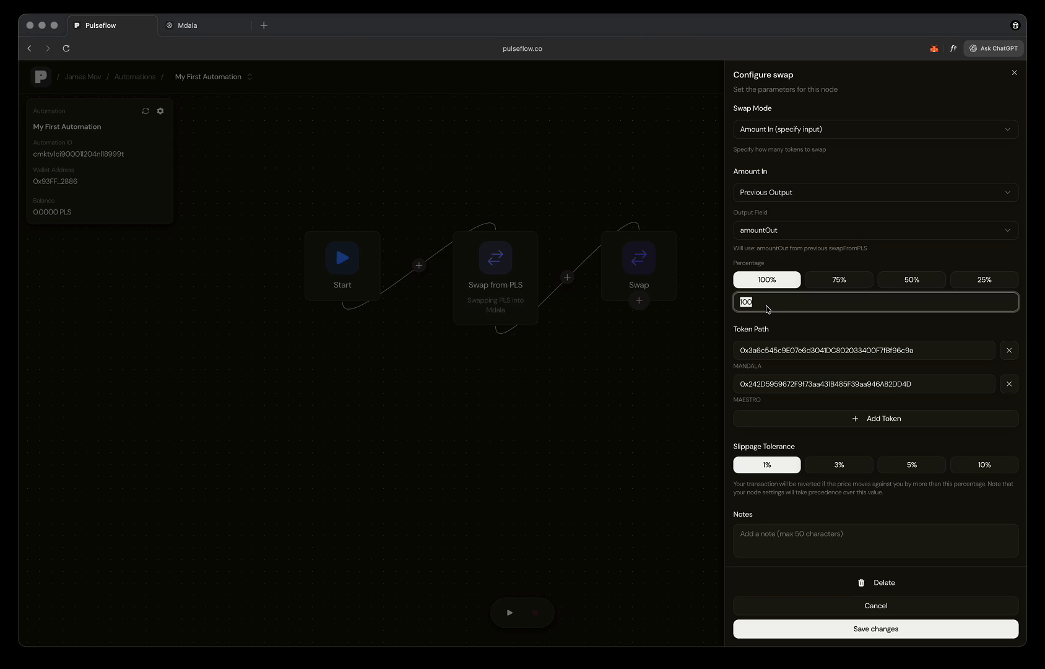
pyautogui.click(905, 278)
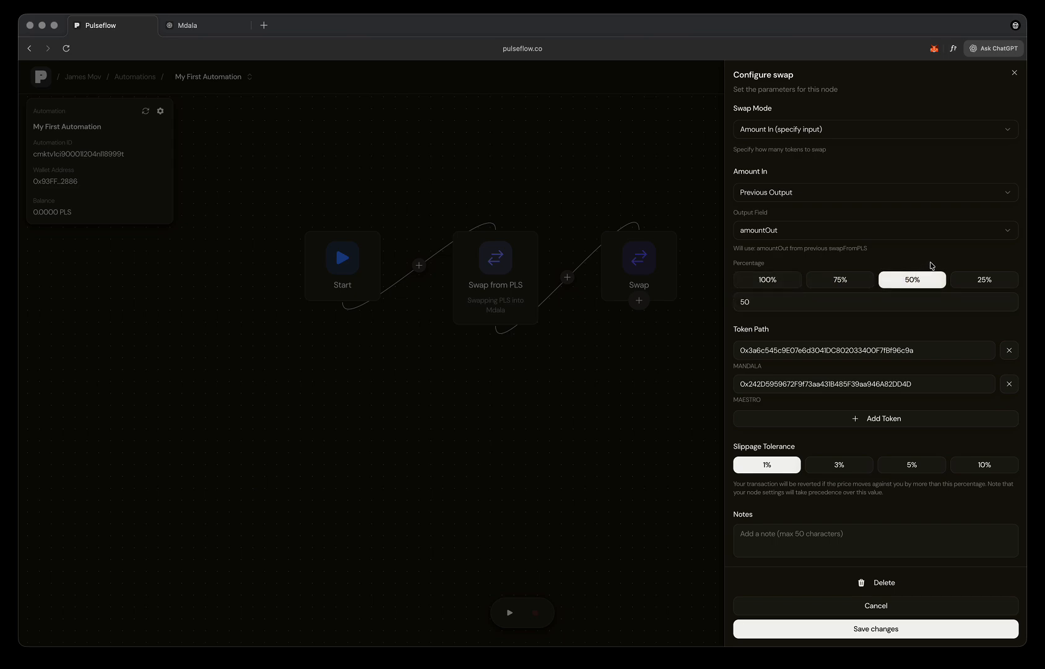
# - Set the Swap node's slippage tolerance to 5% and save its configuration
pyautogui.scroll(-1, 911, 335)
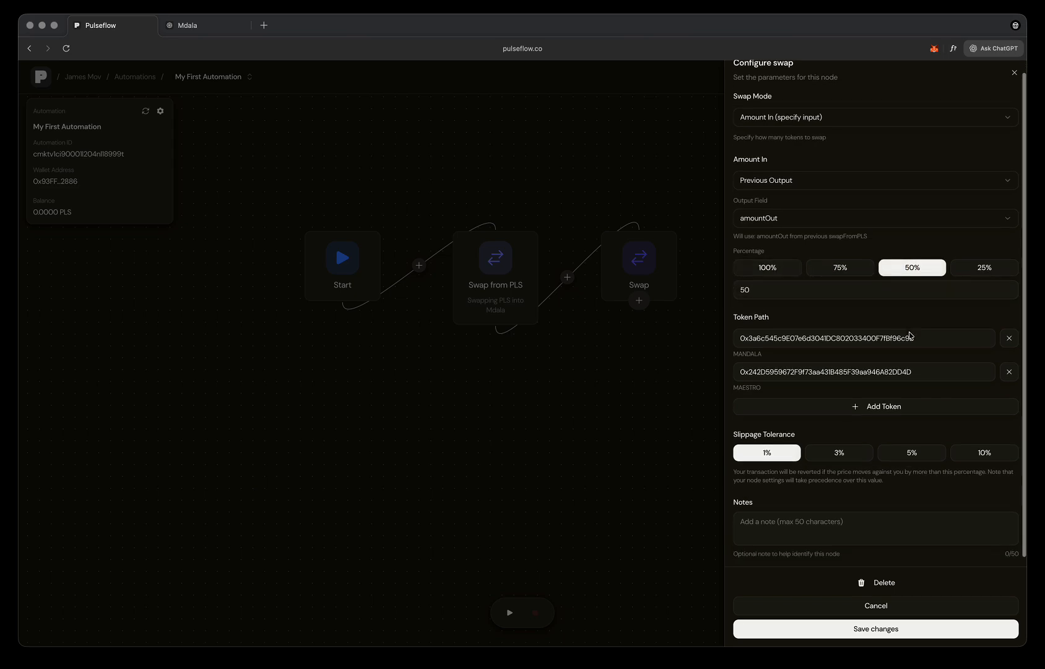
pyautogui.click(902, 455)
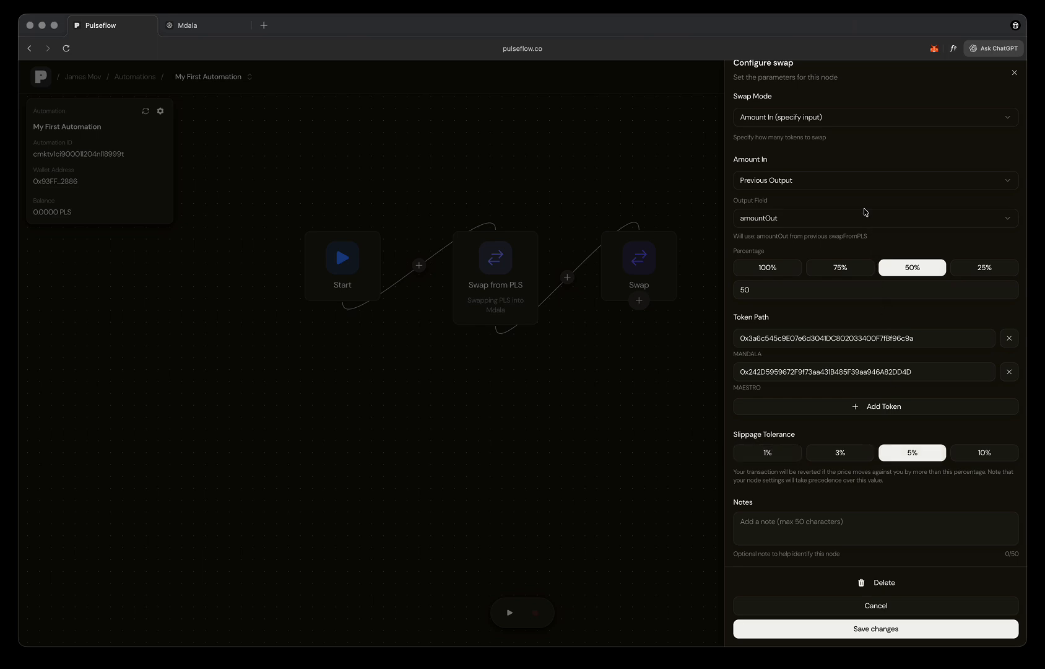
pyautogui.click(832, 123)
pyautogui.click(833, 119)
pyautogui.click(869, 629)
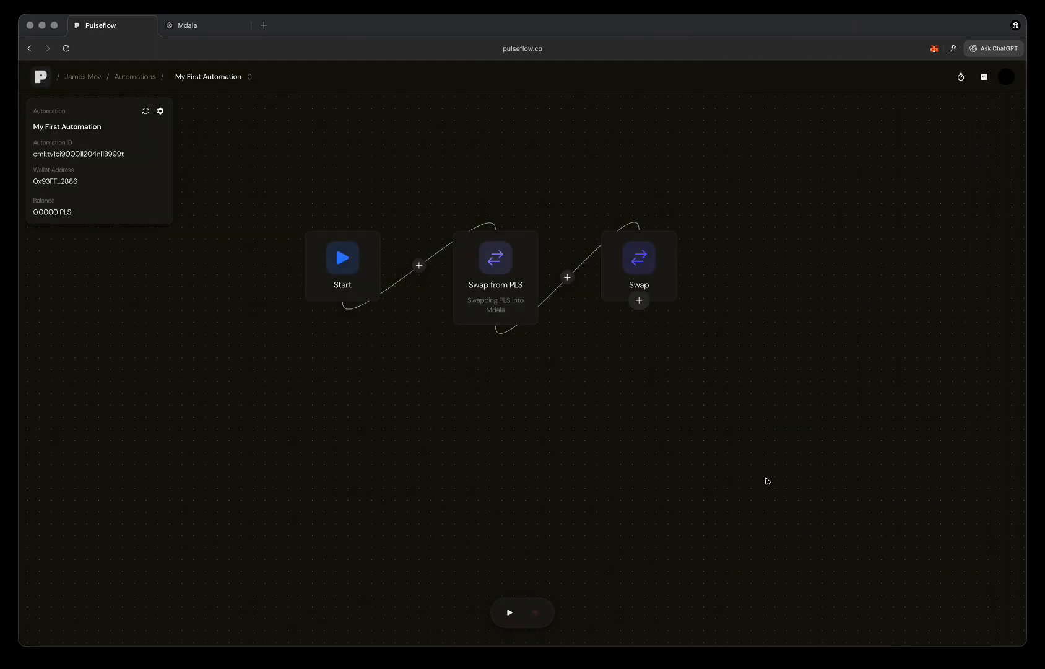
# - Reopen the Swap node, add the note "Swapping 50% of MDALA into MSTRO", and save it
pyautogui.moveTo(788, 428); pyautogui.dragTo(624, 456)
pyautogui.click(480, 290)
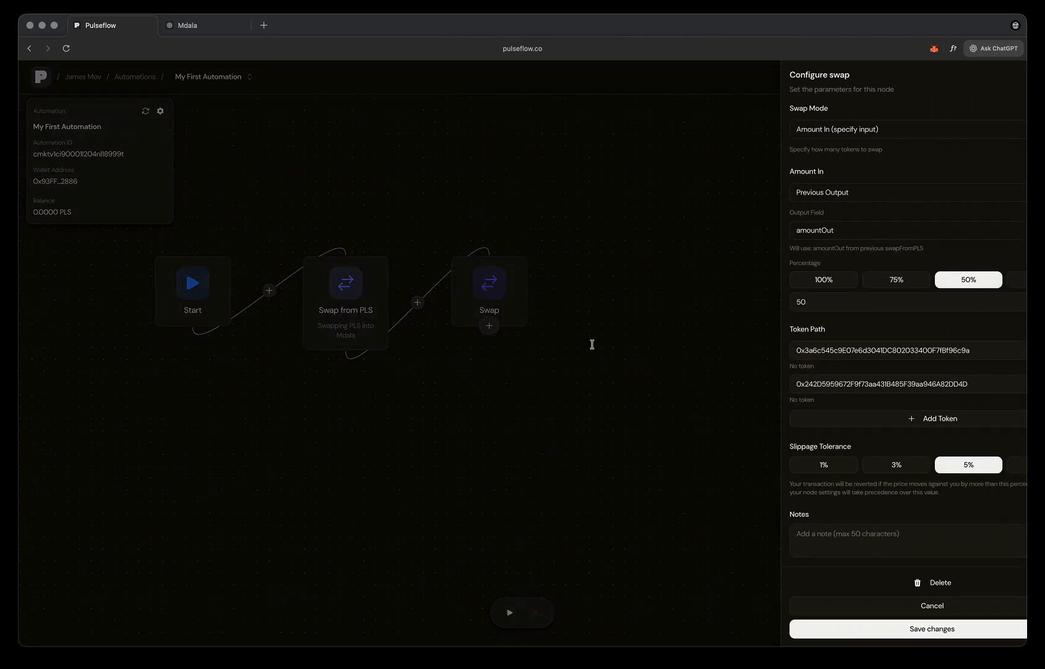
pyautogui.click(798, 532)
pyautogui.write('Swapp')
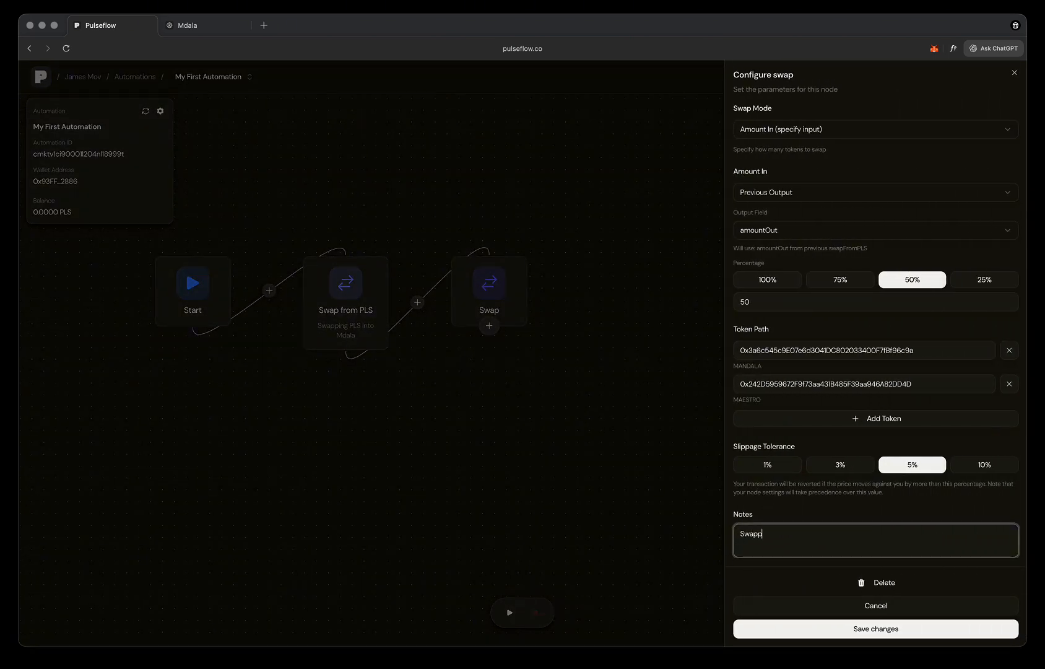
pyautogui.write('ing 50% of MDALA into MSTRO')
pyautogui.click(813, 630)
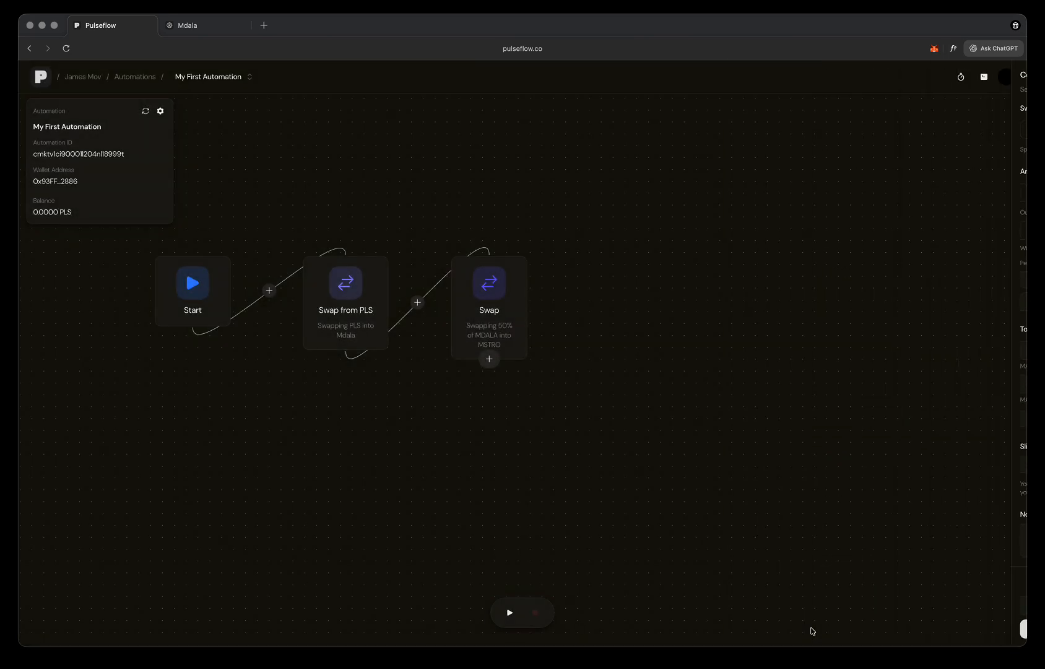
# - Add a Swap to PLS node after the Swap node and open its configuration
pyautogui.click(489, 359)
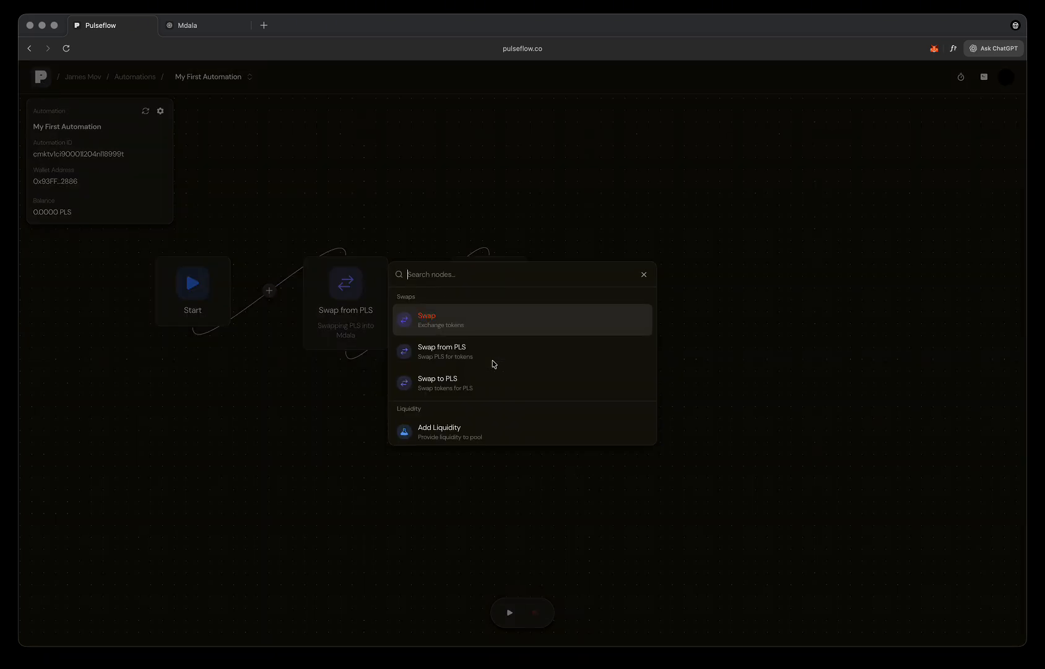
pyautogui.click(458, 385)
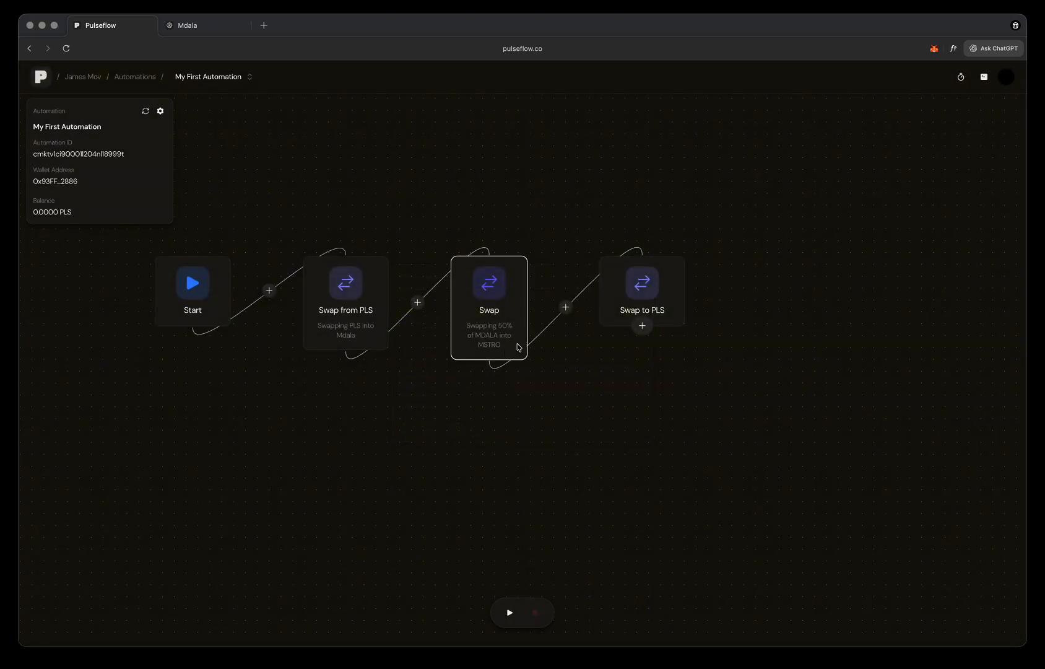
pyautogui.click(644, 290)
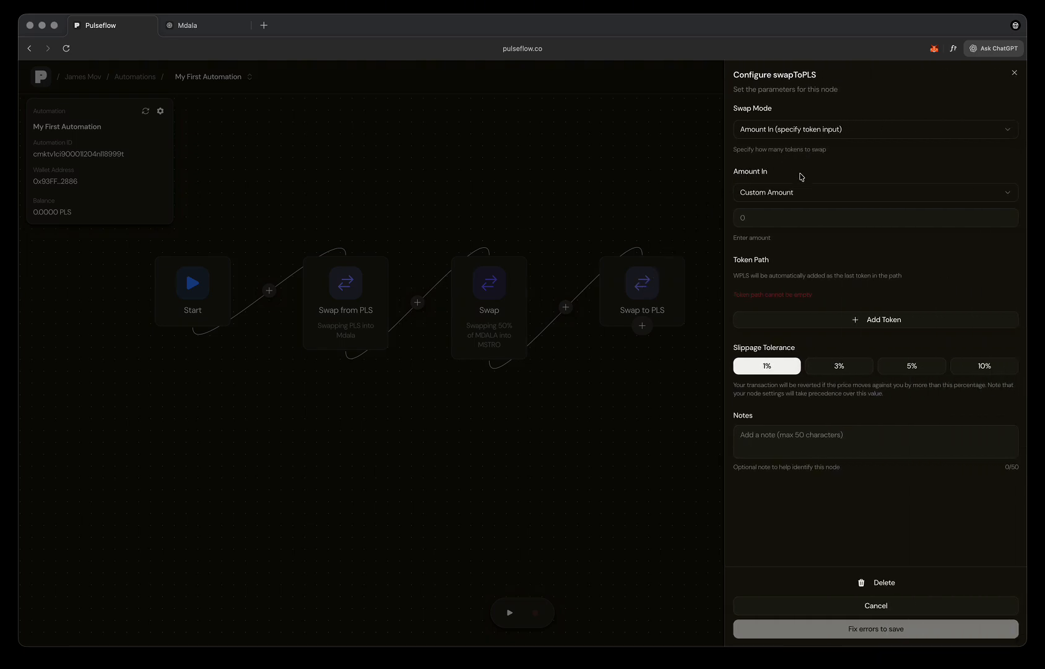
# - Set the Swap to PLS node's swap mode to Amount Out, with a custom PLS amount of 200
pyautogui.click(787, 138)
pyautogui.click(789, 168)
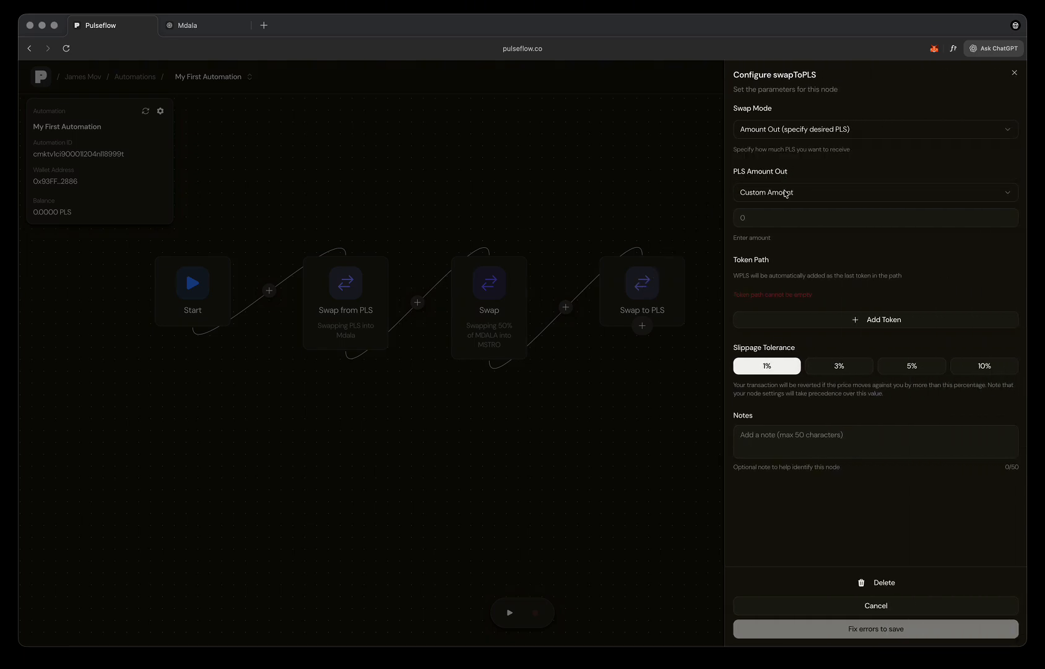
pyautogui.click(781, 217)
pyautogui.write('200')
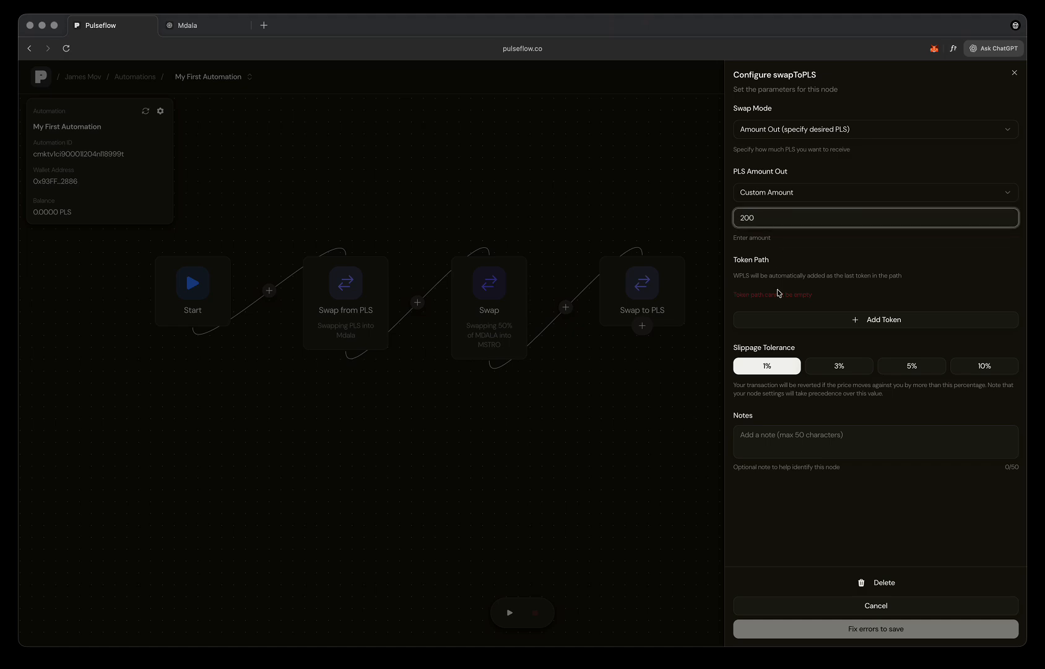
pyautogui.click(848, 267)
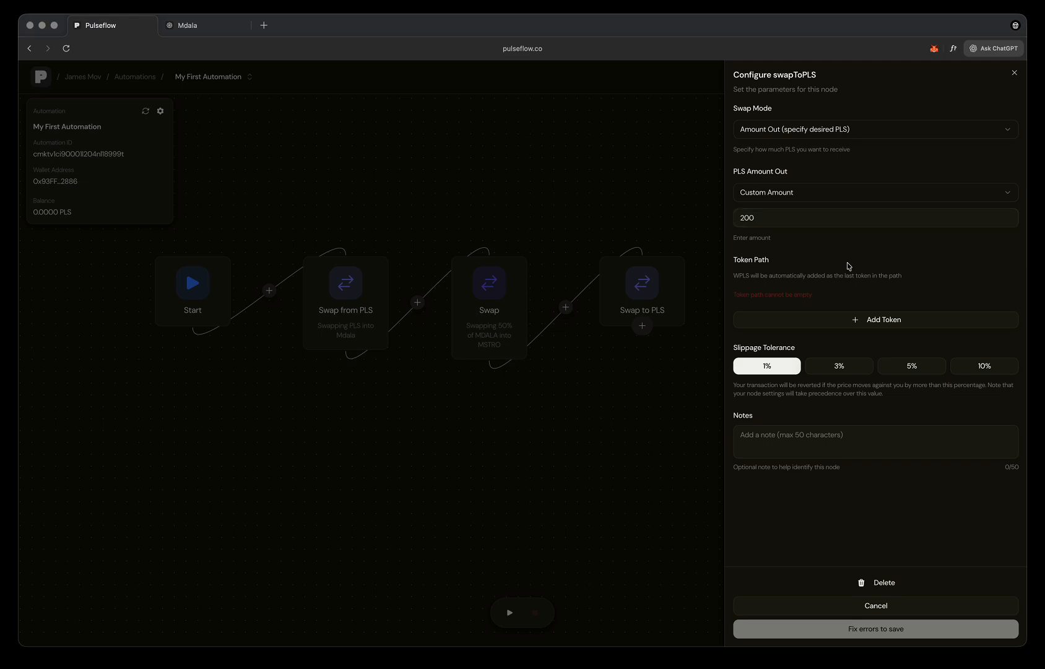
# - Add the copied MAESTRO contract address to the Swap to PLS token path and set slippage tolerance to 5%
pyautogui.click(865, 321)
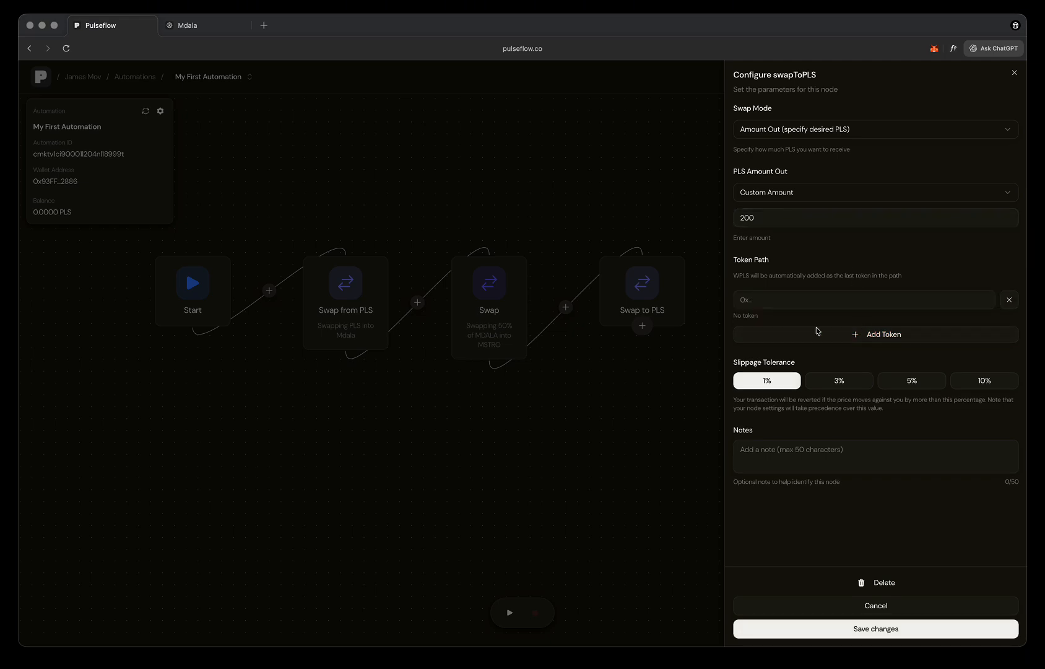
pyautogui.click(800, 301)
pyautogui.press('cmd+v')
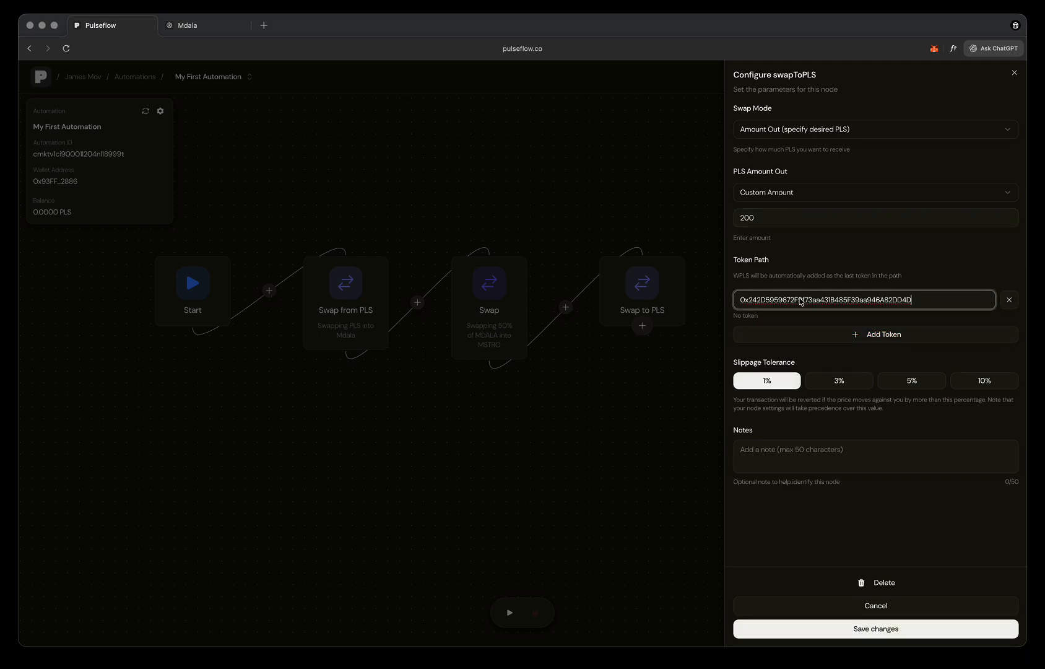
pyautogui.click(908, 378)
# - Add the note "Swapping MSTRO to receive 200 PLS" to the Swap to PLS node and save its configuration
pyautogui.click(842, 452)
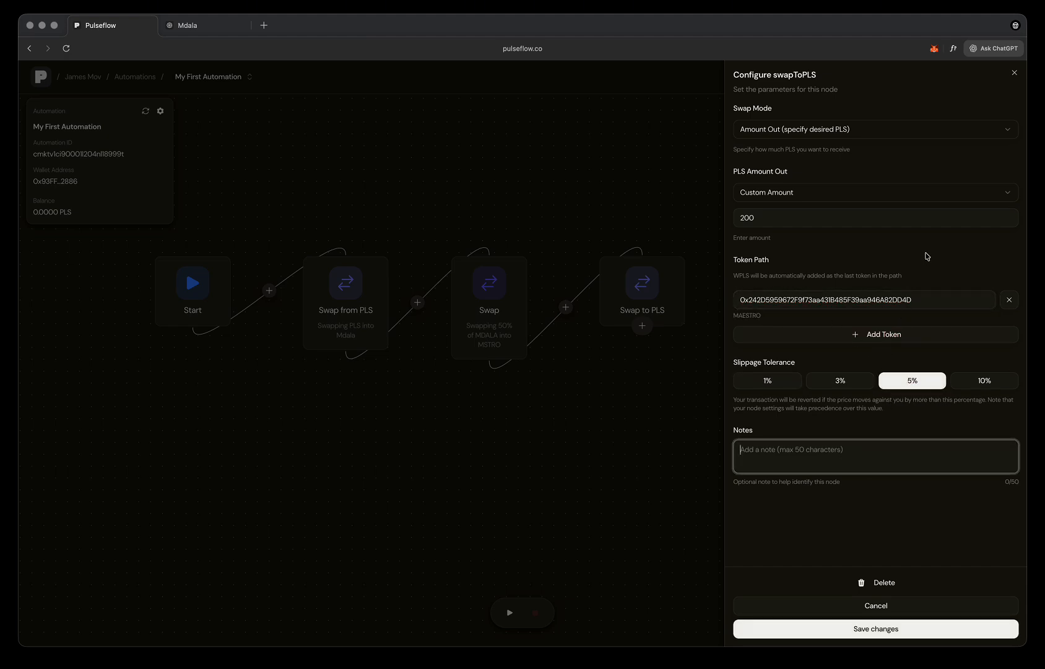
pyautogui.write('MSTRO')
pyautogui.press('super+a')
pyautogui.write('Swapping MSTRO to receive 200 PLS')
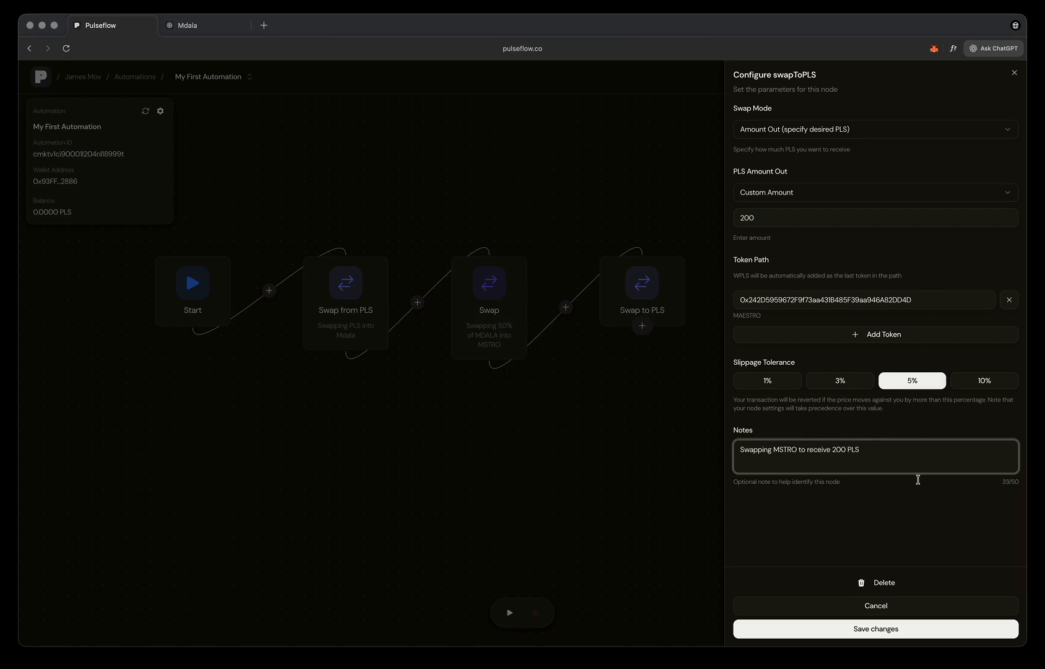
pyautogui.click(893, 628)
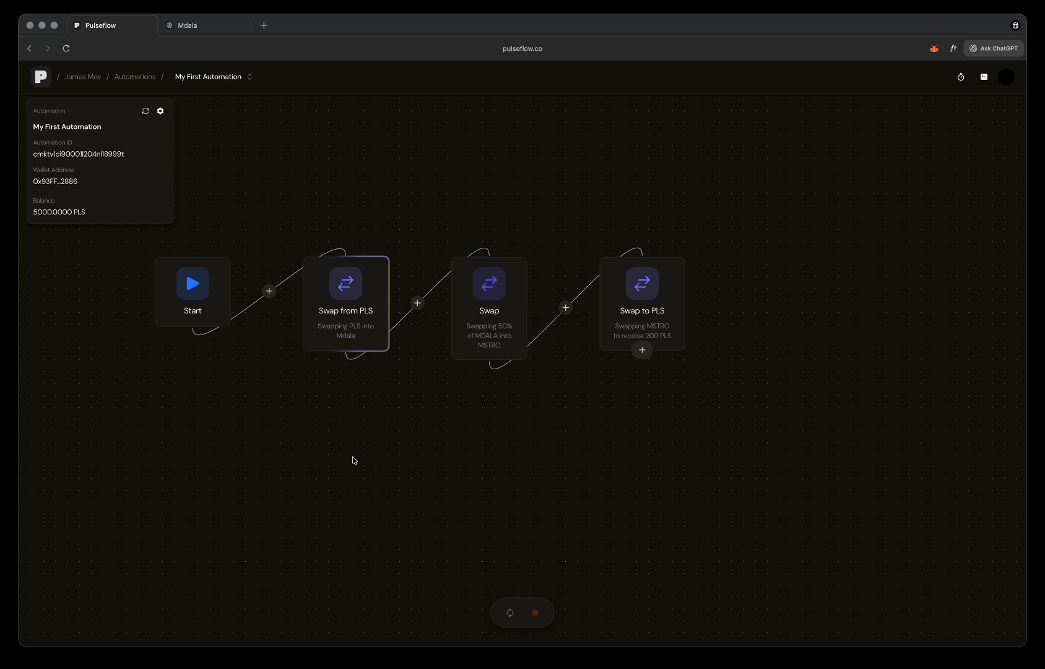
# - Refresh the automation's PLS wallet balance
pyautogui.moveTo(353, 460); pyautogui.dragTo(452, 494)
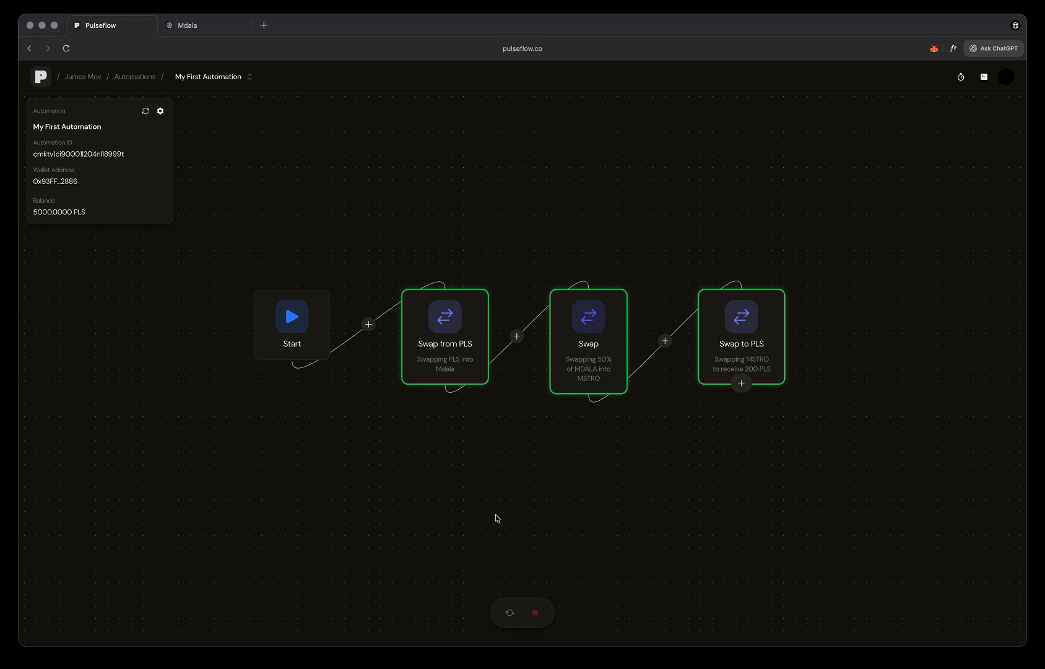
pyautogui.click(145, 111)
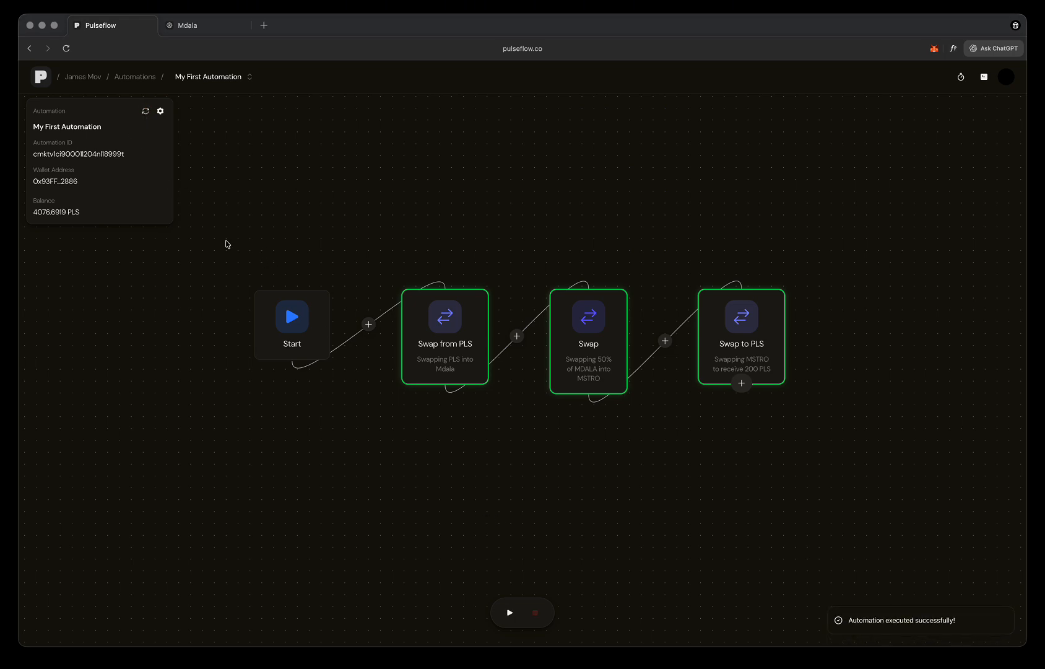